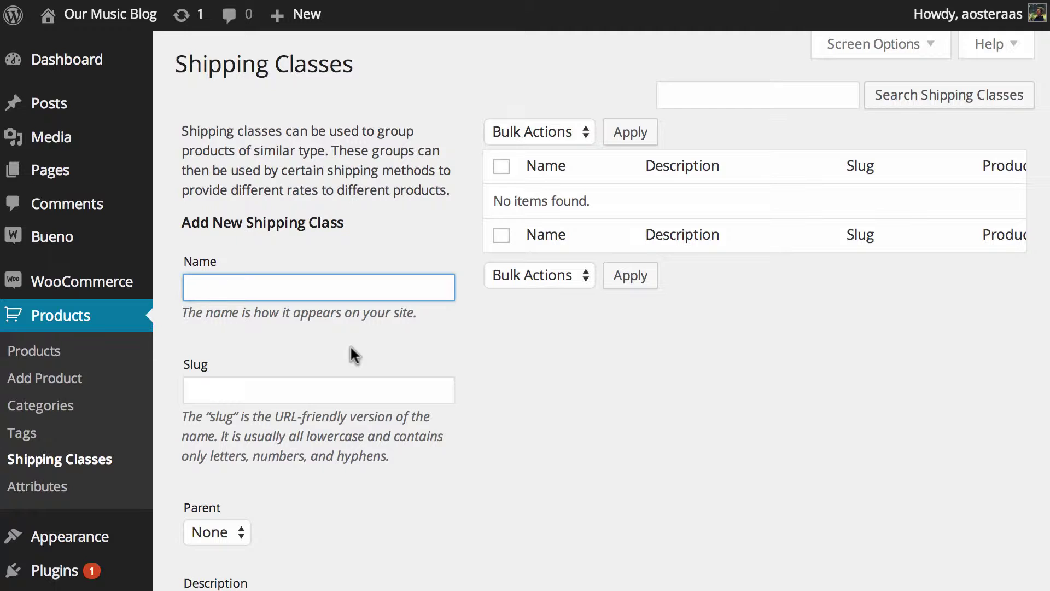
text(Free Shi)
text(pping)
- Save the Free Shipping class, add child class Within US, and open its Edit page
key(Return)
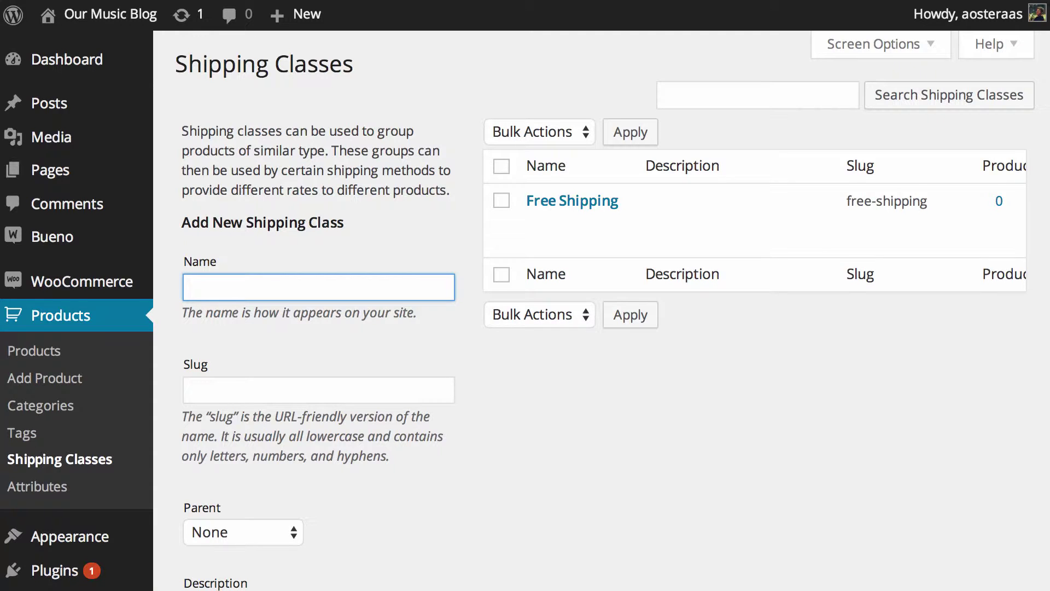
text(Within US)
scroll(358, 342, down, 1)
click(243, 483)
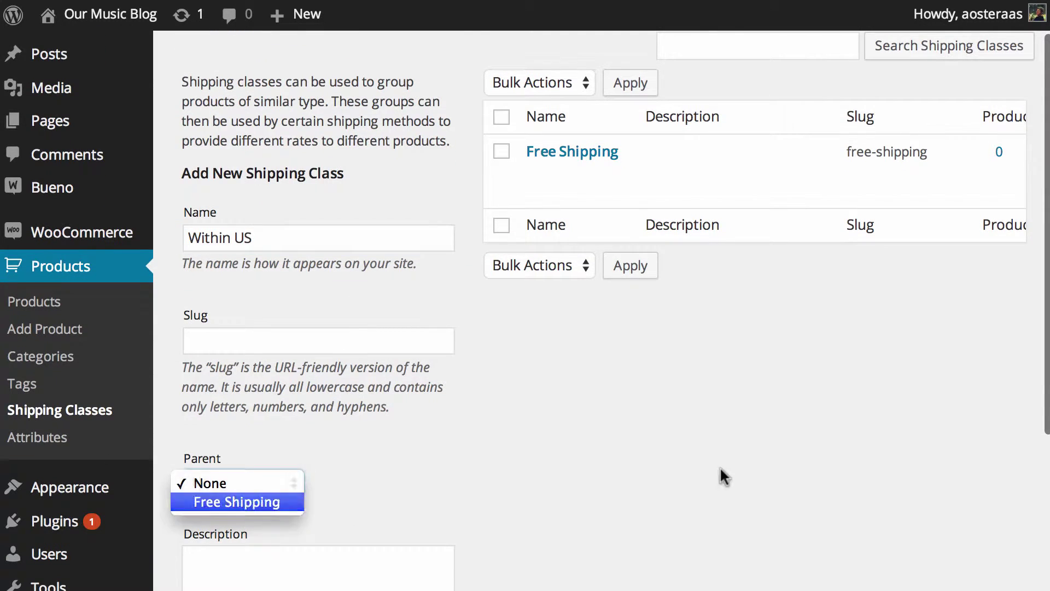
click(242, 501)
scroll(574, 410, down, 3)
click(273, 497)
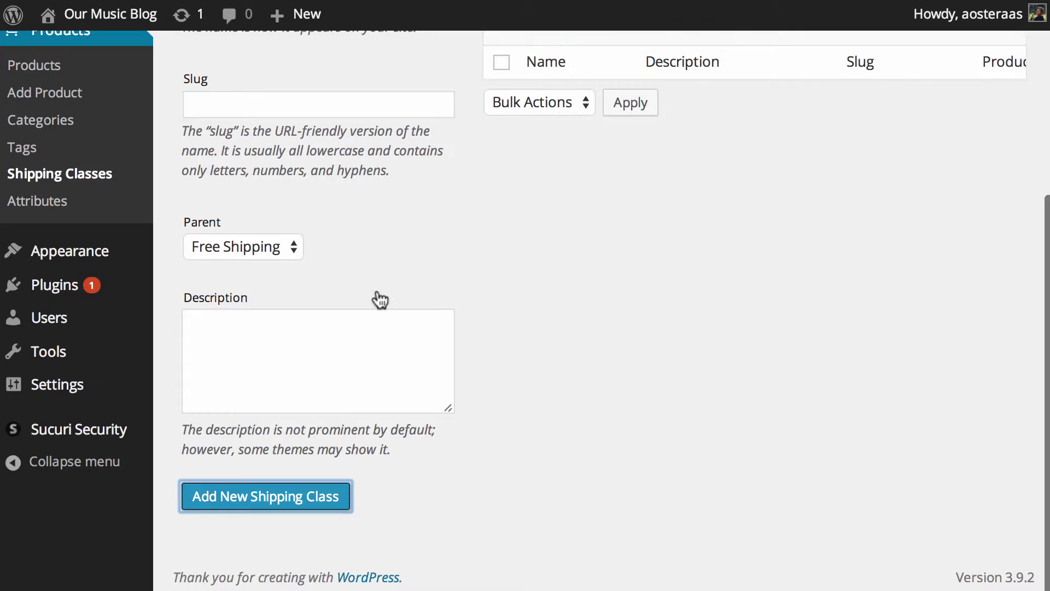
scroll(377, 300, up, 5)
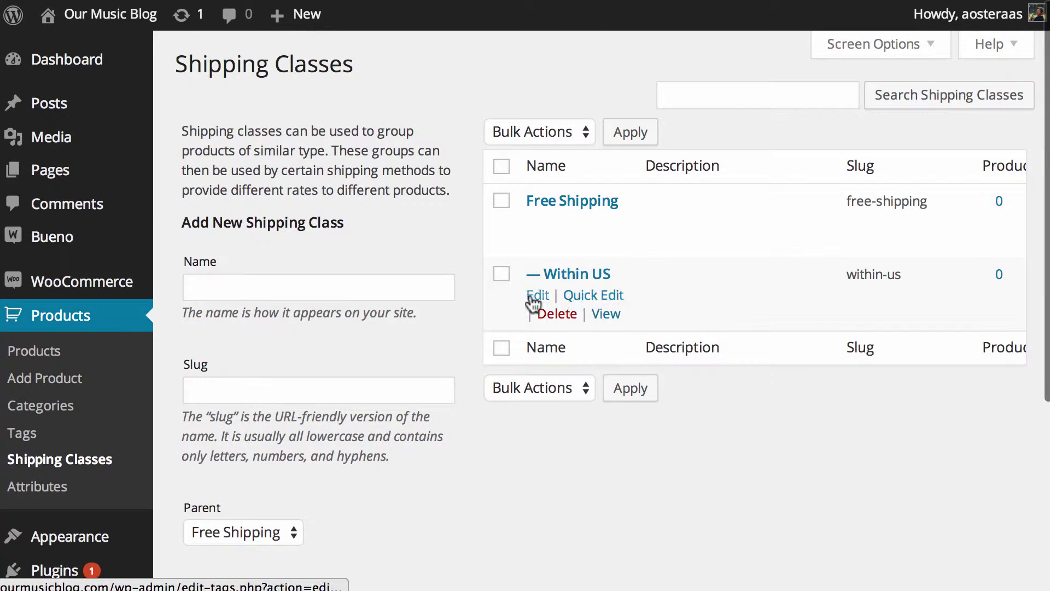
click(539, 299)
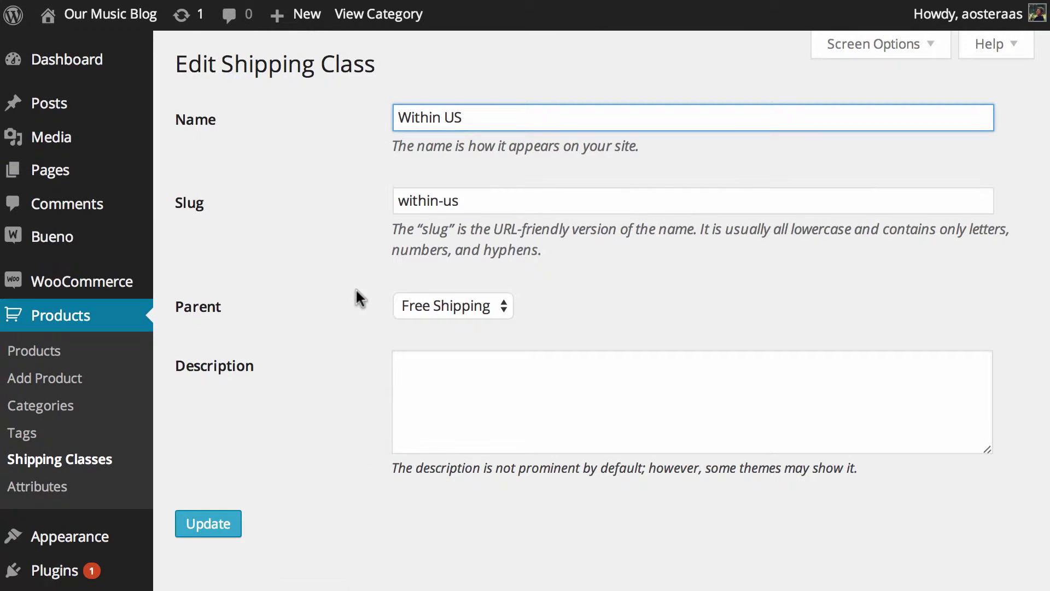
click(406, 407)
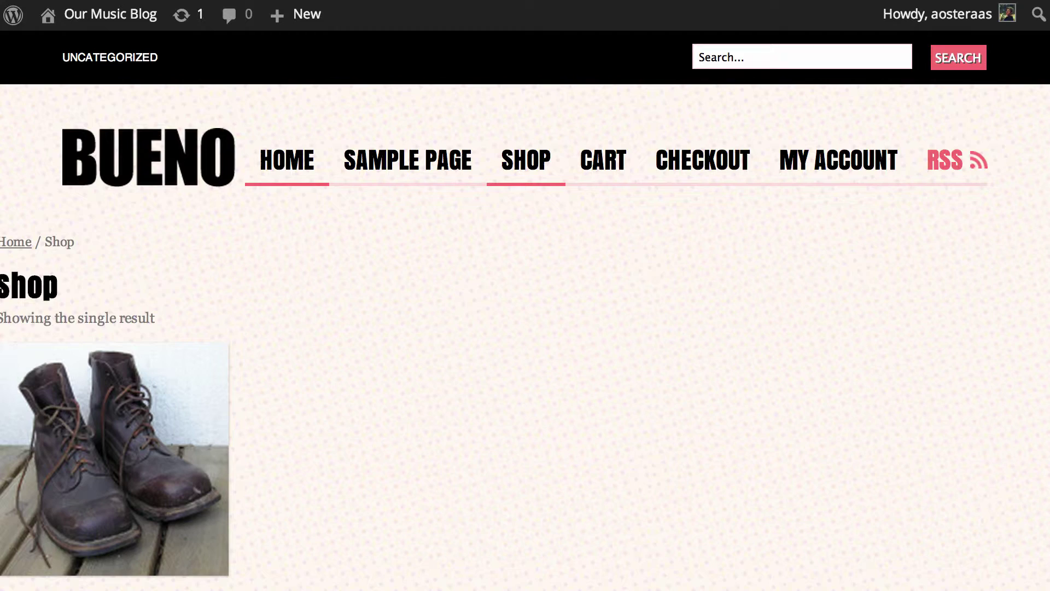
- Open the Old Boots product page from the shop, then its admin editor
click(453, 162)
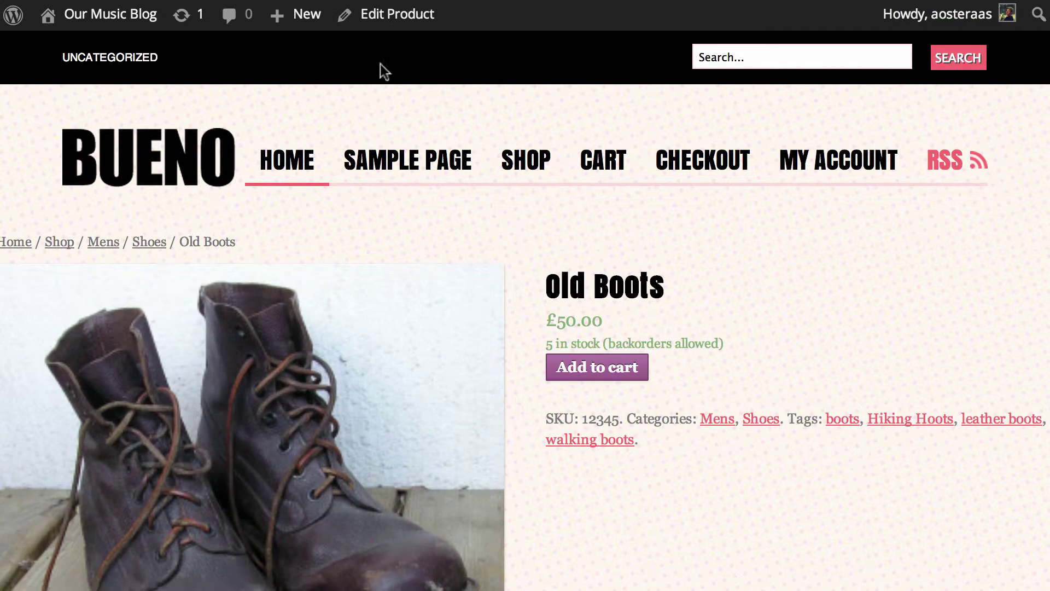
click(382, 14)
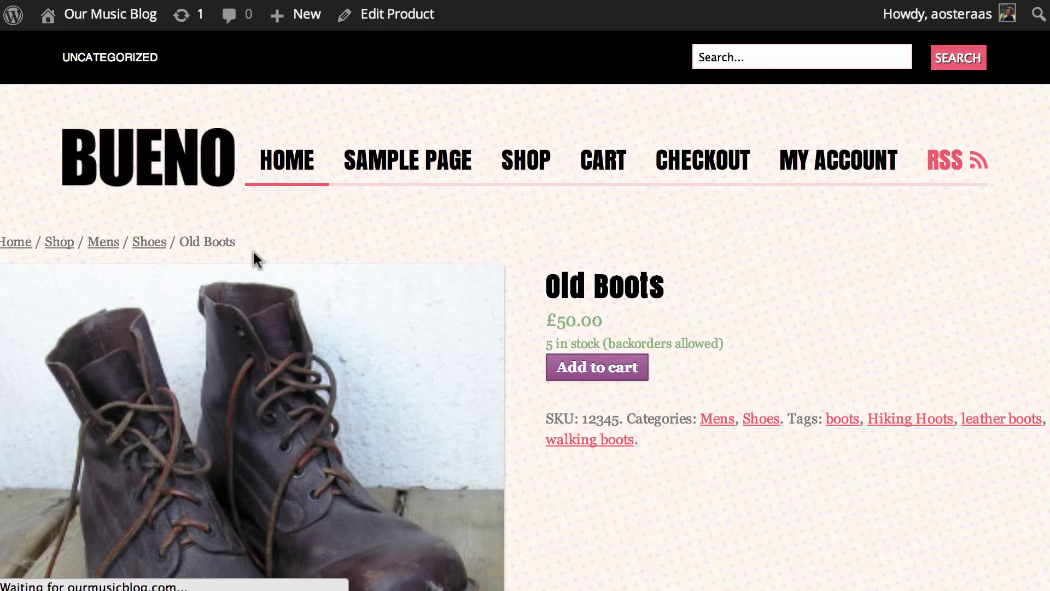
scroll(168, 255, down, 5)
scroll(169, 255, down, 3)
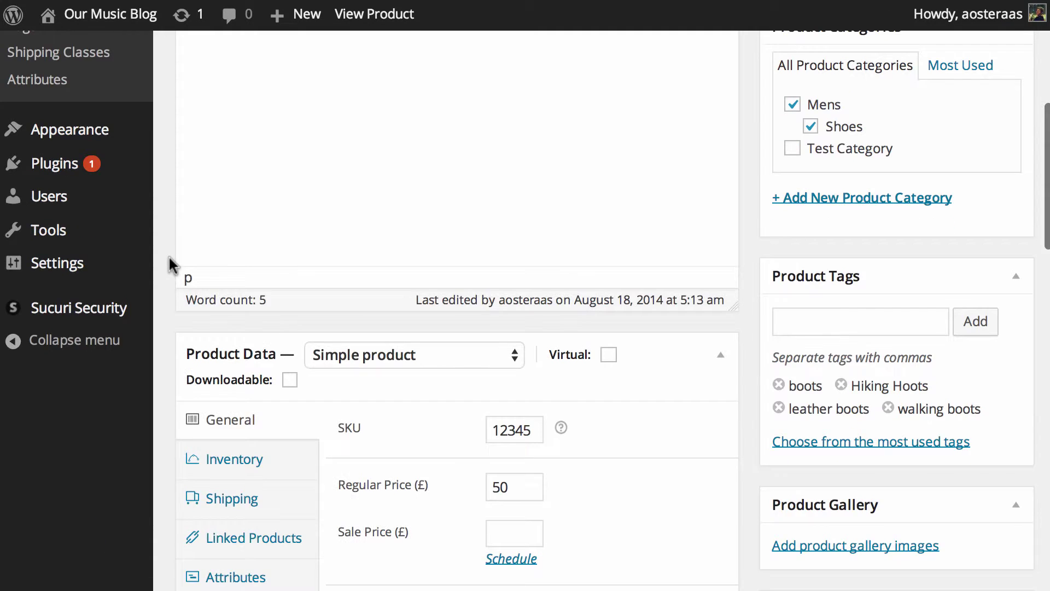
scroll(169, 255, down, 3)
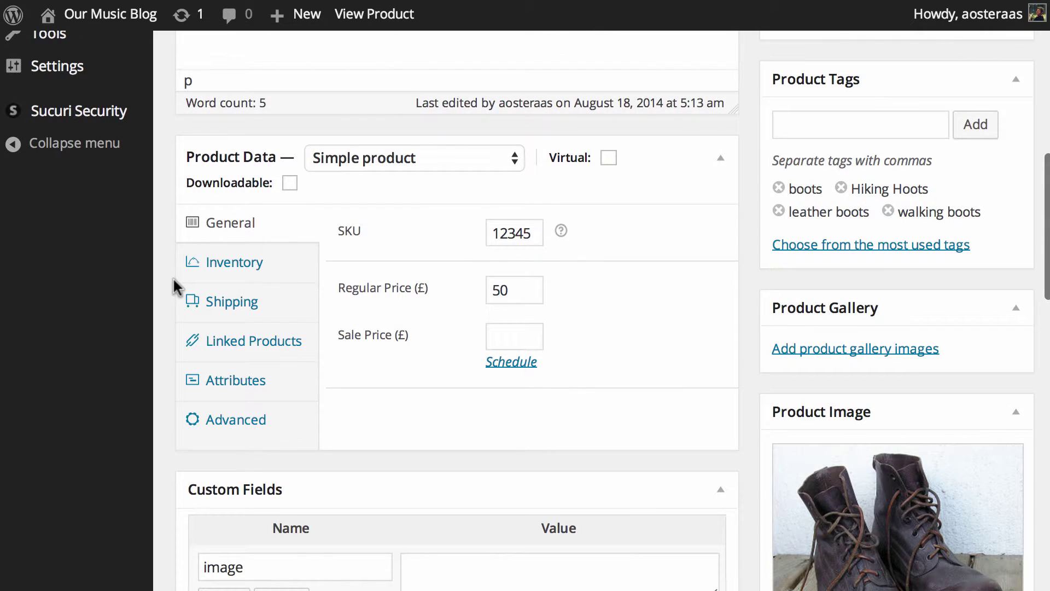
- In Old Boots' shipping settings, switch the shipping class from Free Shipping to Within US
click(221, 305)
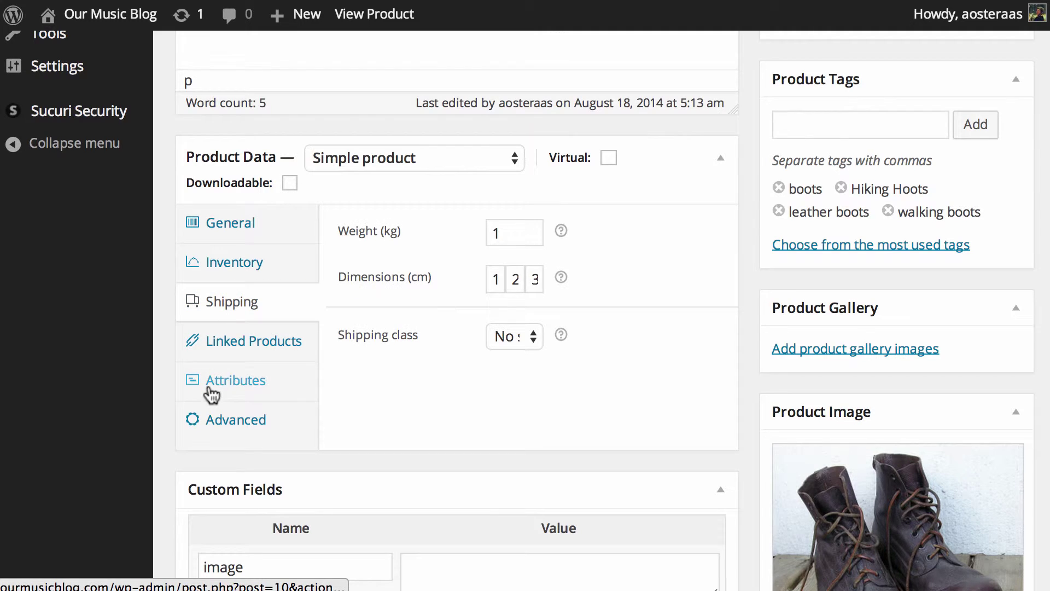
click(513, 336)
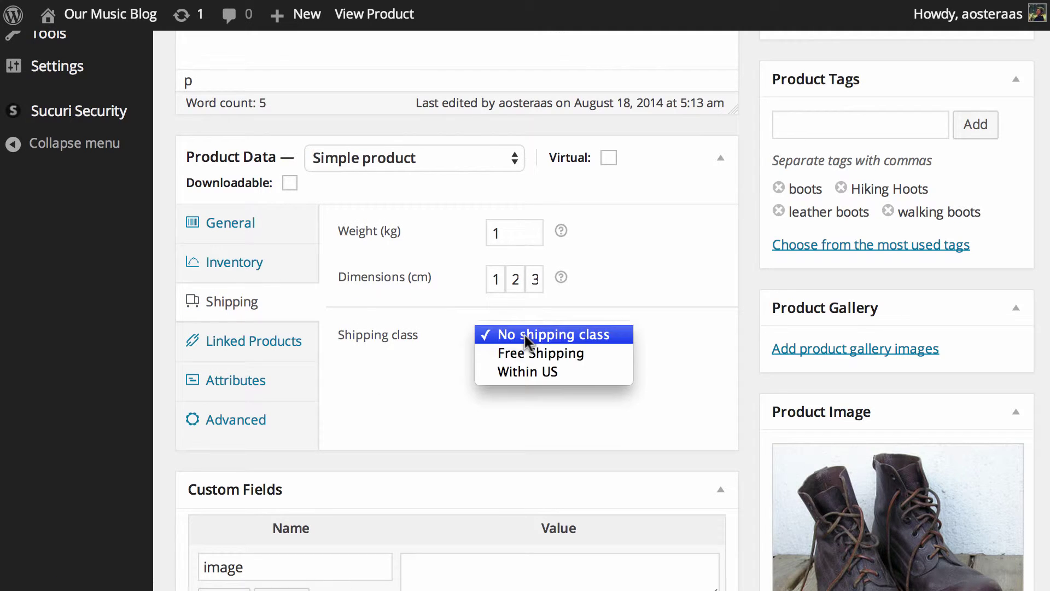
click(589, 355)
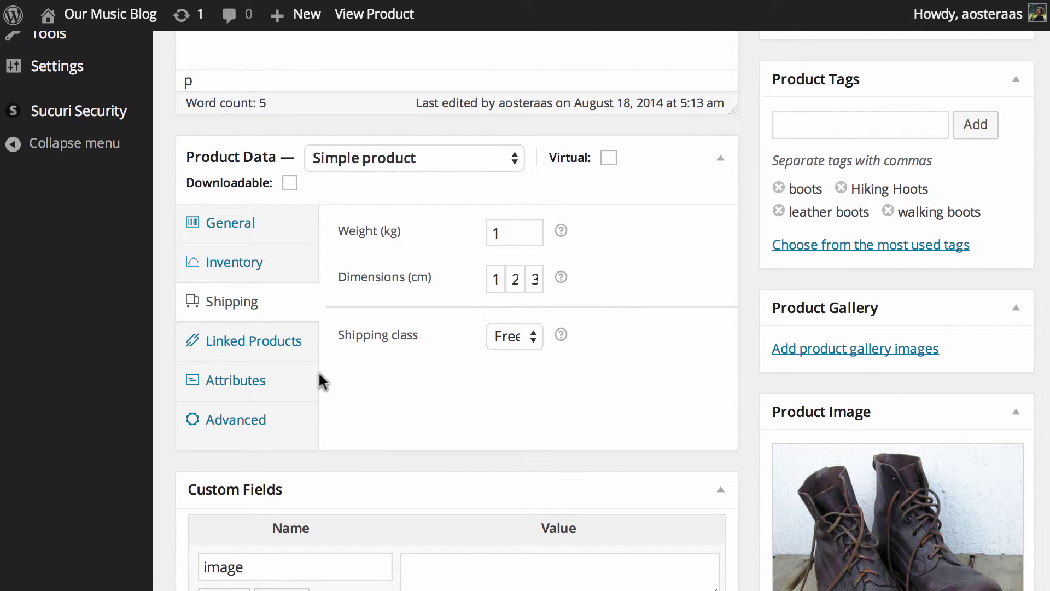
click(514, 335)
click(534, 355)
scroll(654, 524, up, 10)
scroll(697, 509, up, 2)
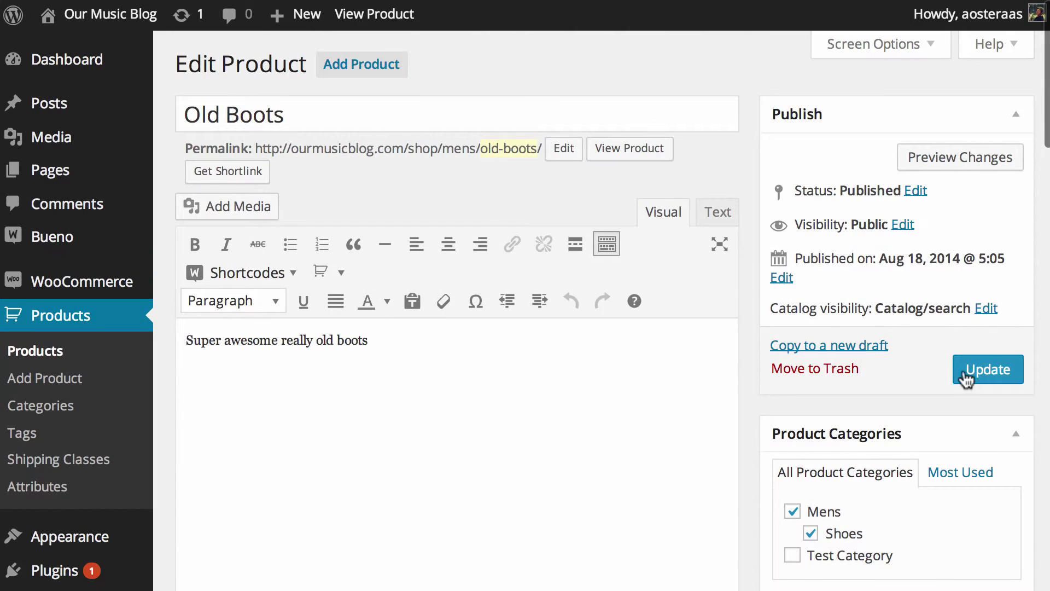
- Update Old Boots to save its Within US shipping class
click(985, 369)
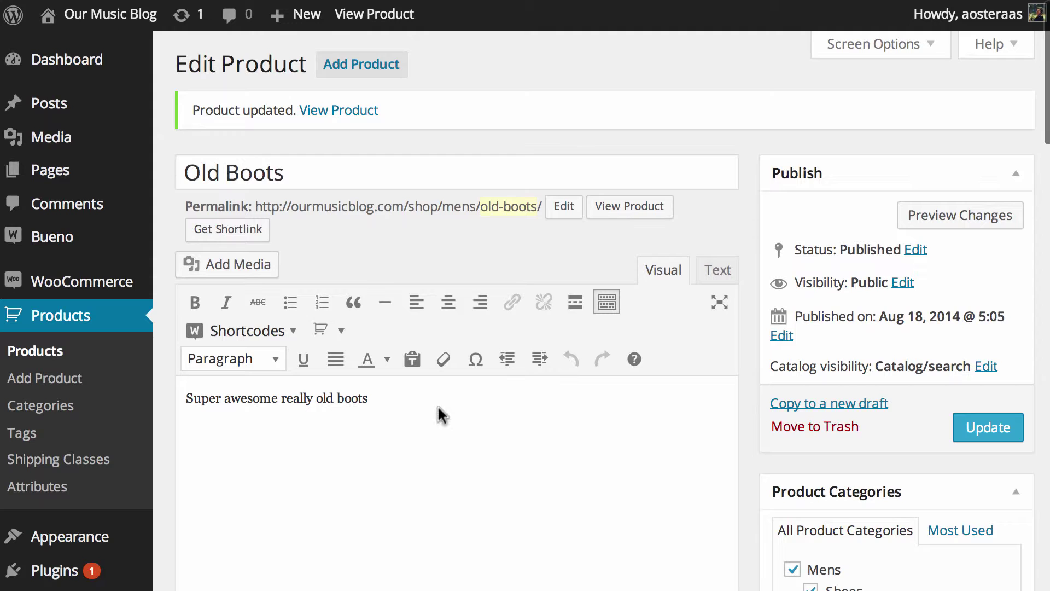